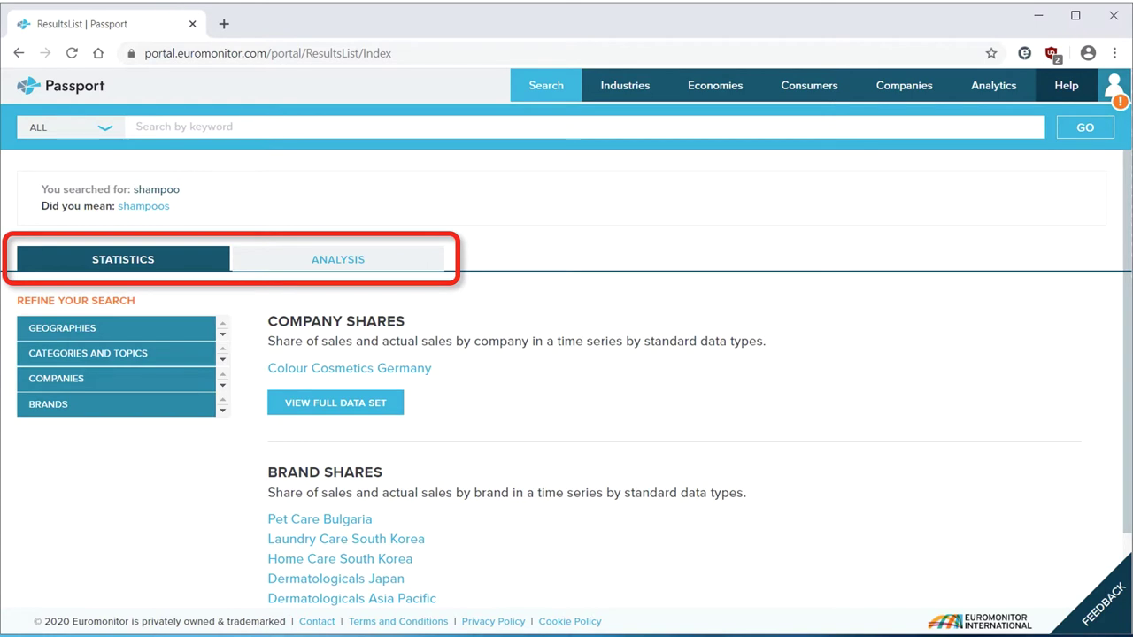
Review the shampoo analysis articles, then go to the main Search page.
{"action": "left_click", "coordinate": [339, 263]}
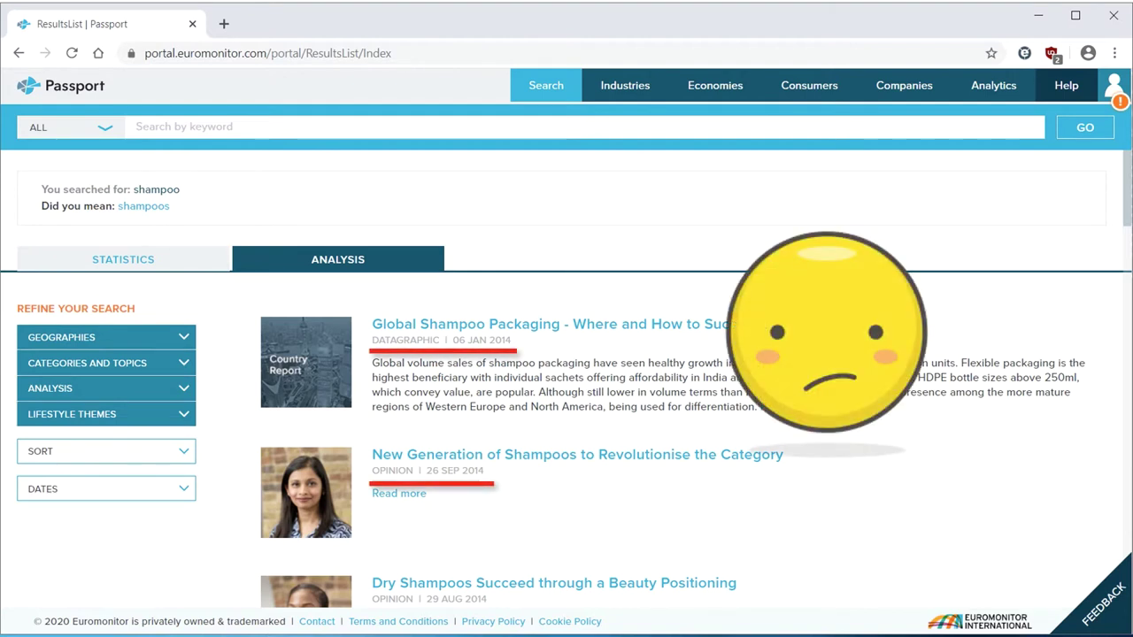
{"action": "left_click", "coordinate": [546, 86]}
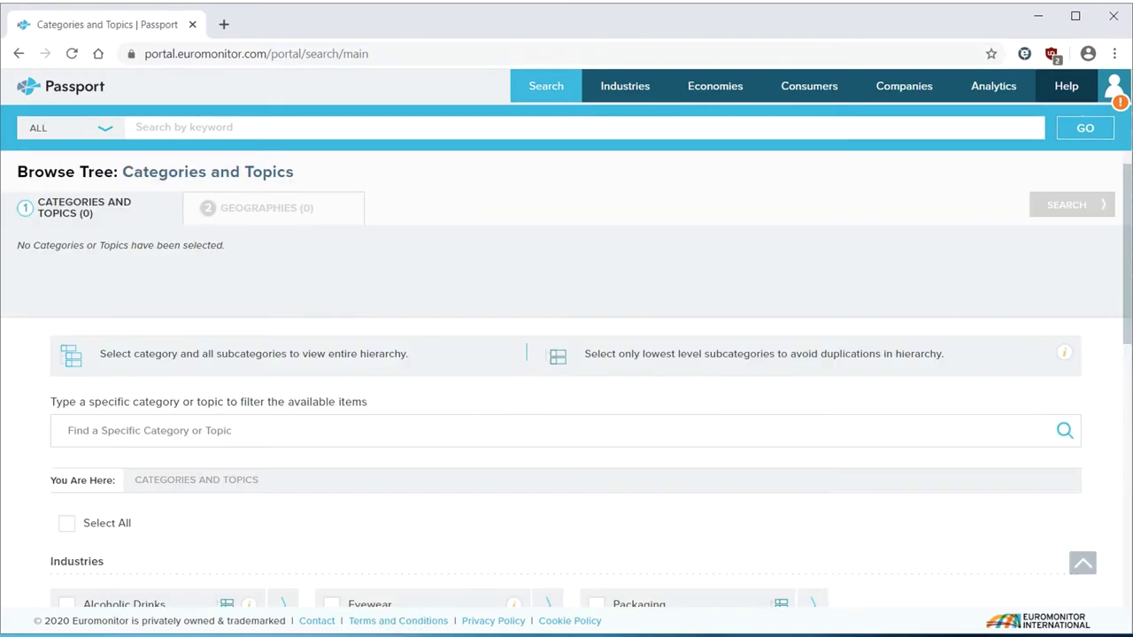
Browse the Industries list and expand Apparel and Footwear to see its subcategories.
{"action": "scroll", "coordinate": [566, 460], "scroll_direction": "down", "scroll_amount": 3}
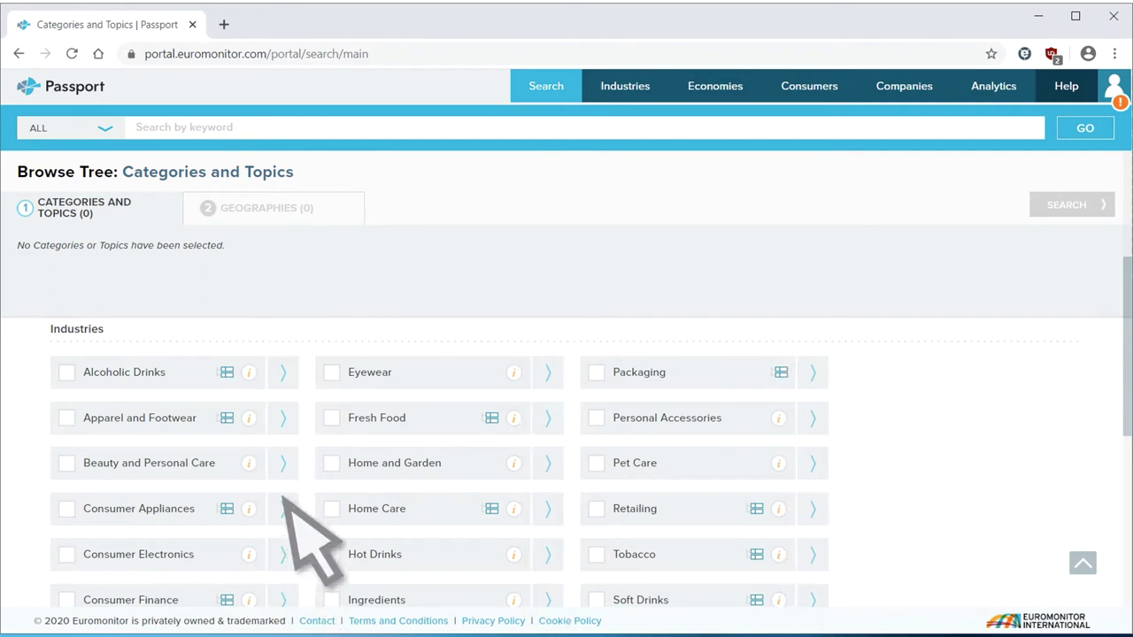
{"action": "left_click", "coordinate": [282, 418]}
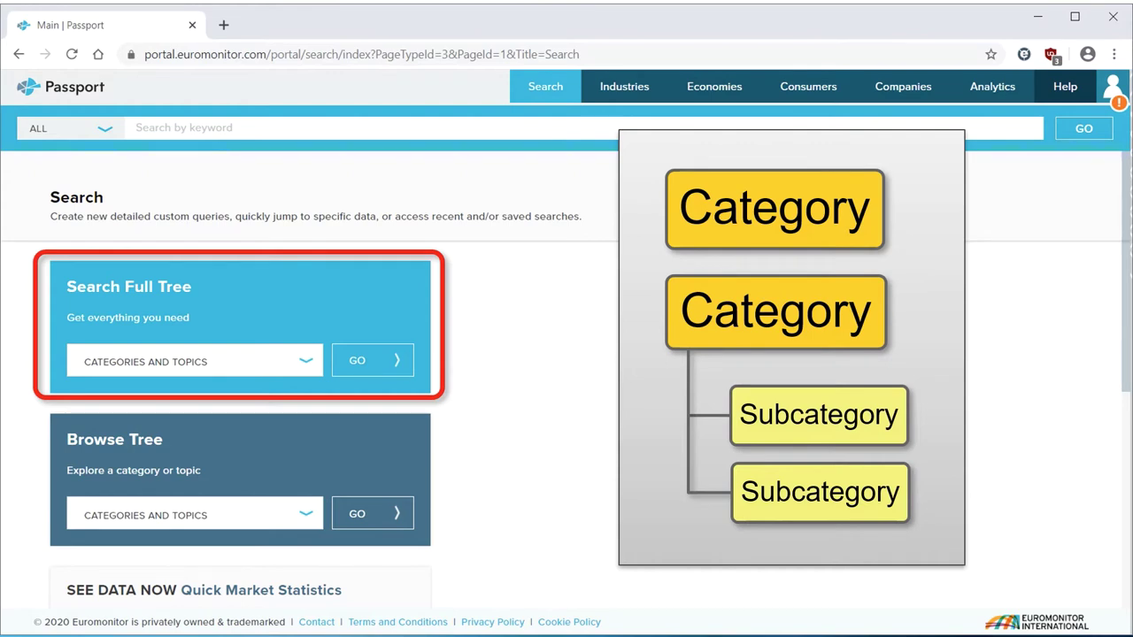
Open the full category tree, expand Apparel and Footwear, and clear the empty 'shampoo' filter.
{"action": "left_click", "coordinate": [371, 360]}
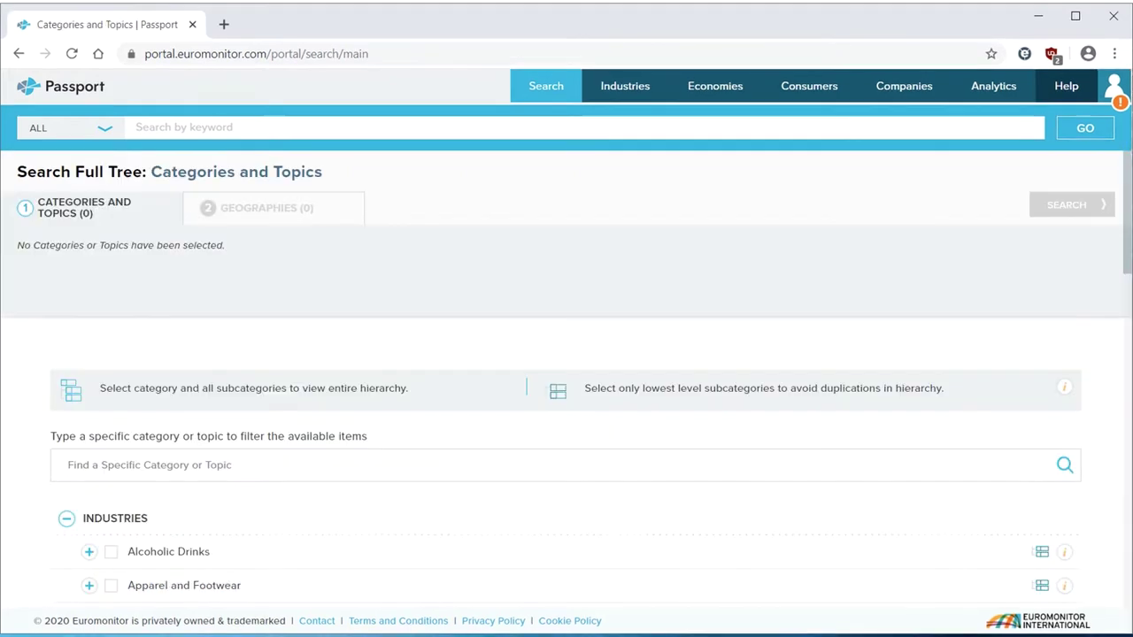
{"action": "scroll", "coordinate": [567, 443], "scroll_direction": "down", "scroll_amount": 3}
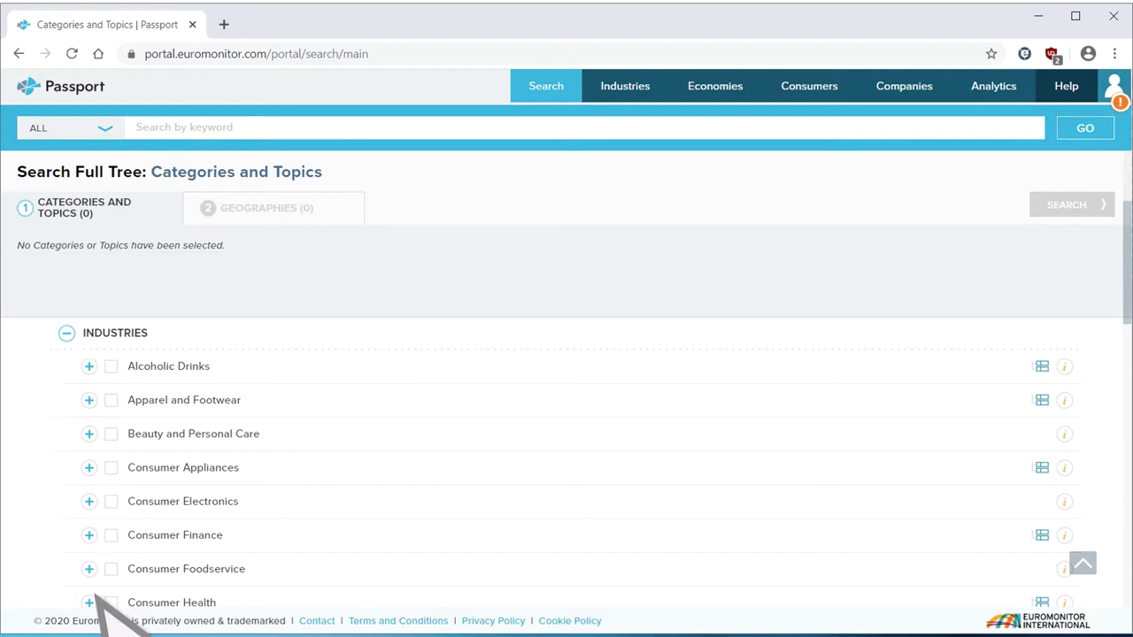
{"action": "left_click", "coordinate": [89, 400]}
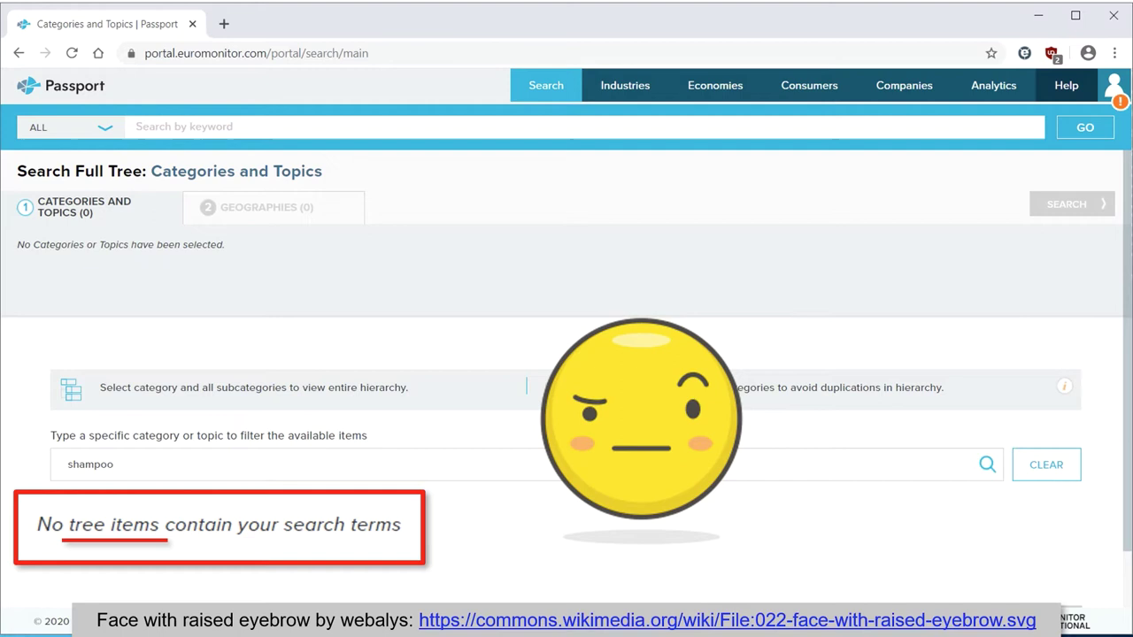
{"action": "left_click", "coordinate": [1046, 465]}
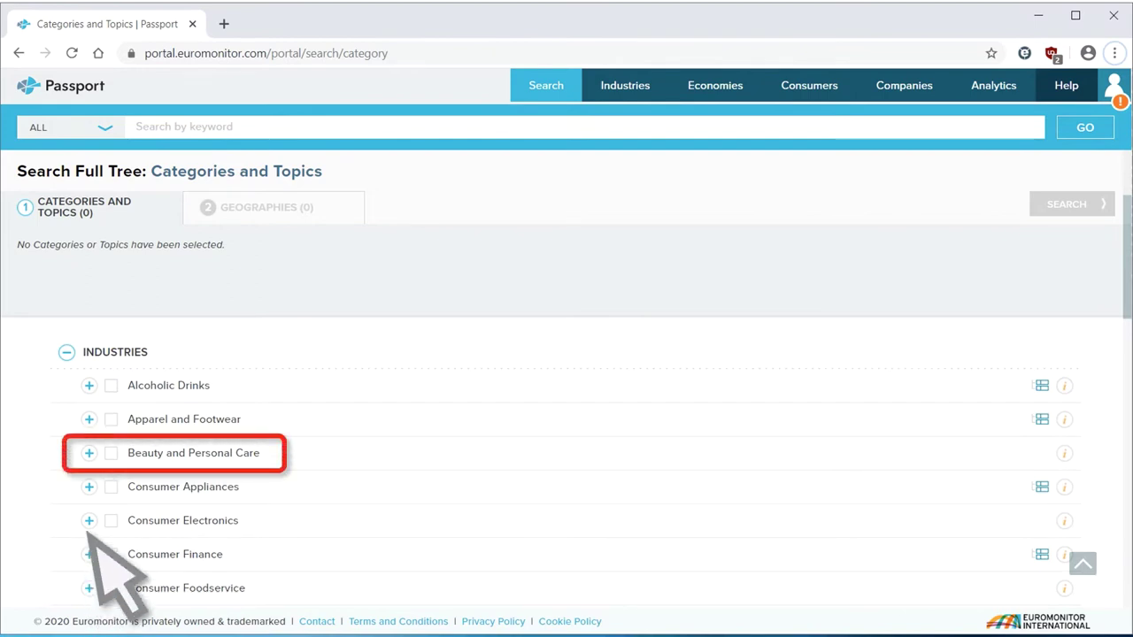
Expand Beauty and Personal Care and select Hair Care as the search category.
{"action": "left_click", "coordinate": [89, 453]}
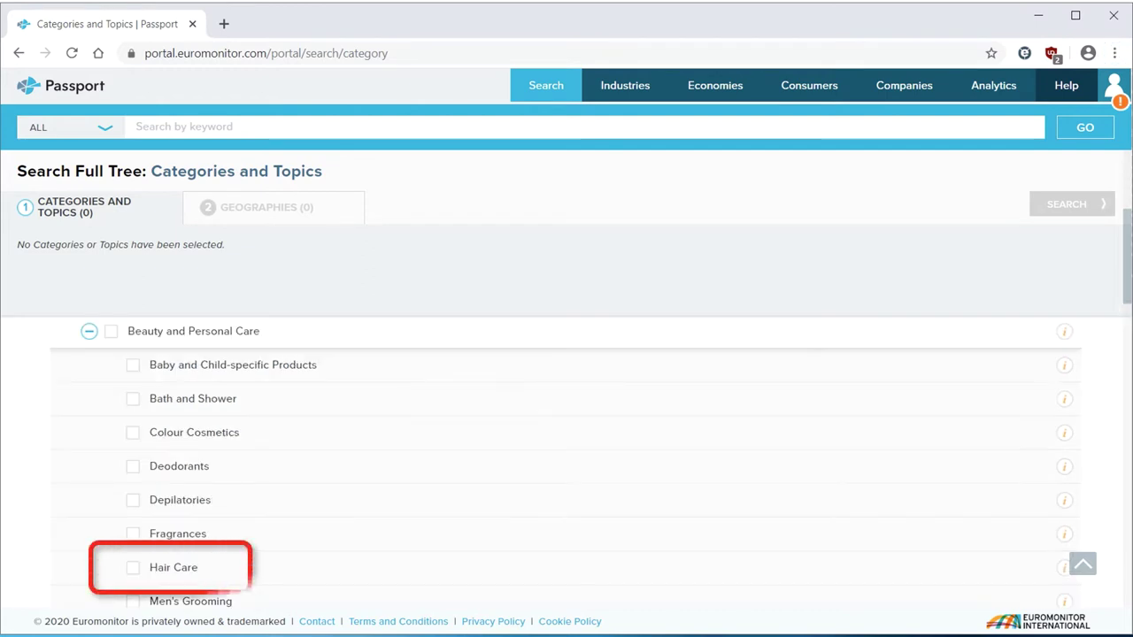
{"action": "left_click", "coordinate": [134, 567]}
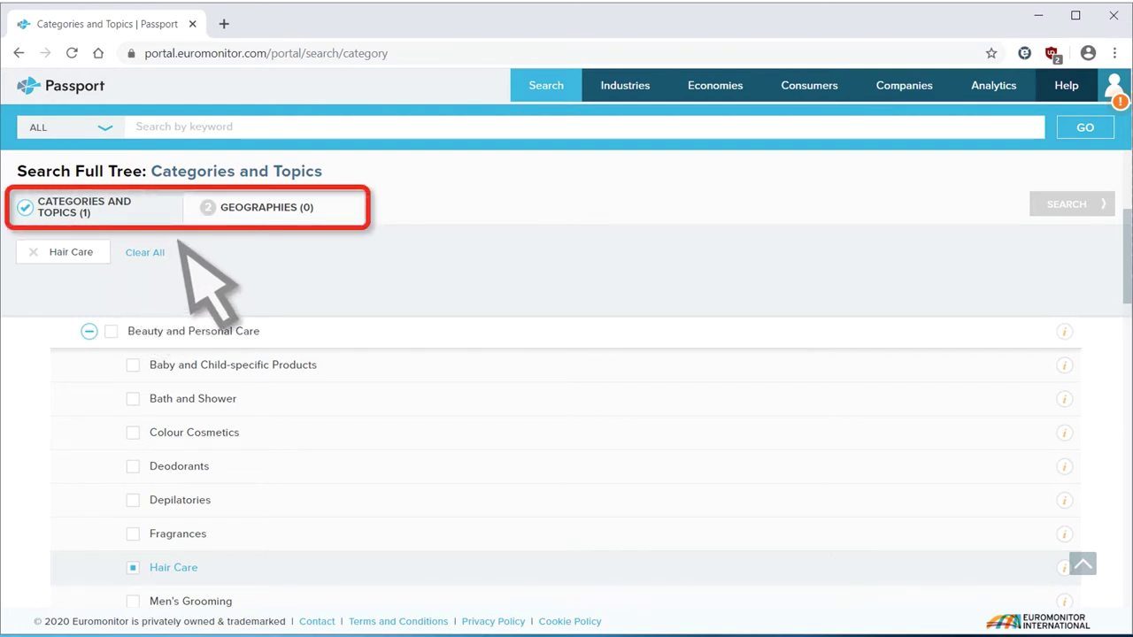
{"action": "left_click", "coordinate": [257, 209]}
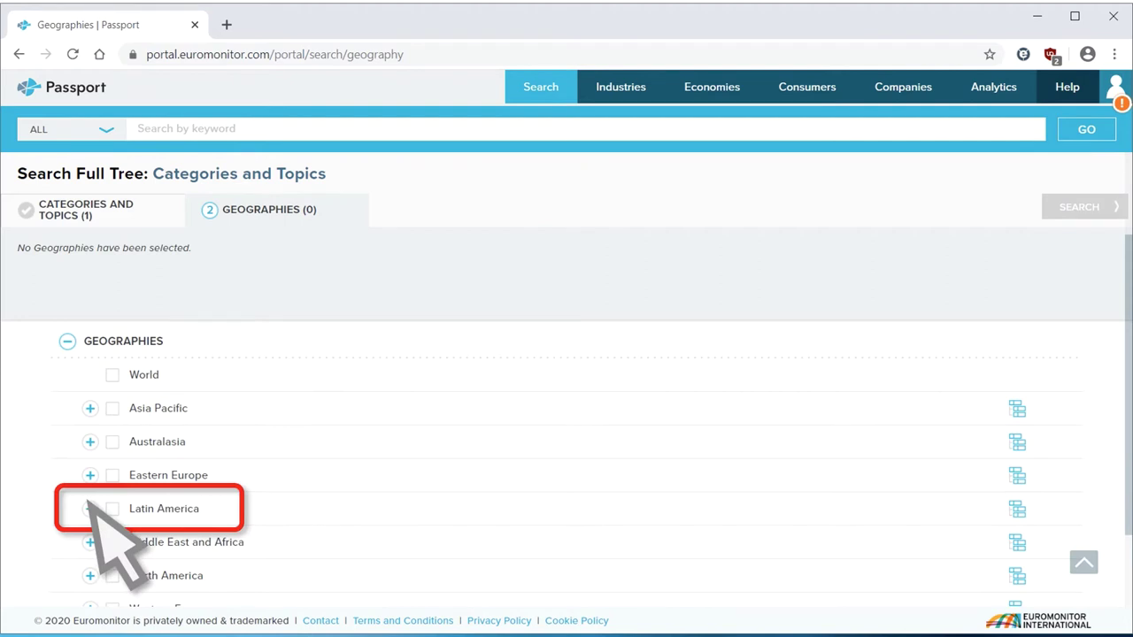
Select Mexico, Canada and USA as geographies and run the Hair Care search.
{"action": "left_click", "coordinate": [89, 509]}
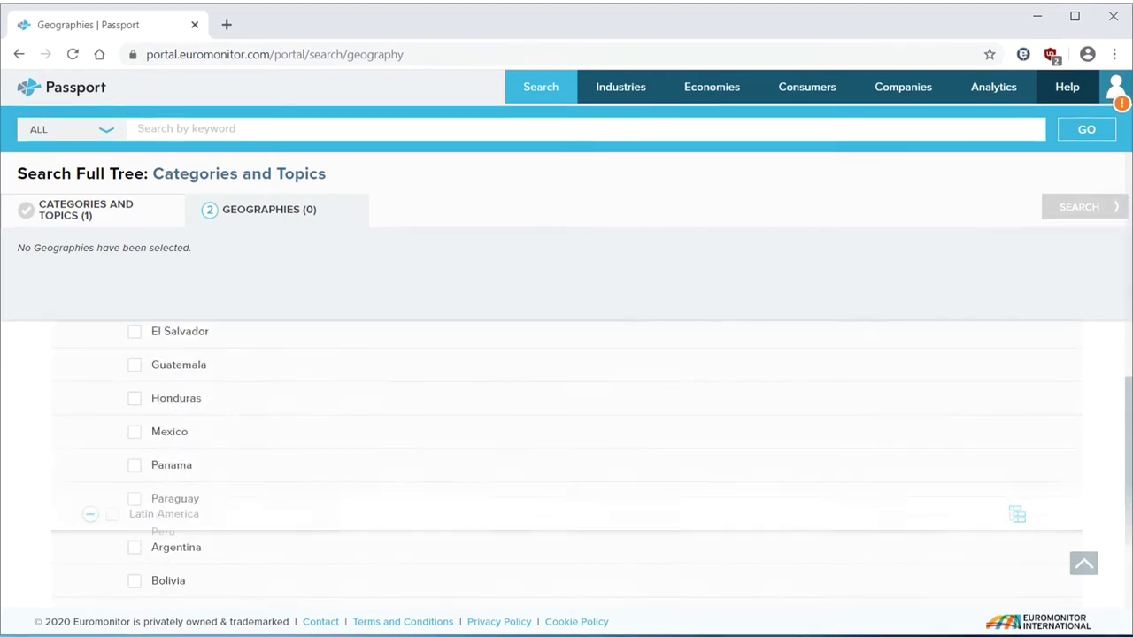
{"action": "left_click", "coordinate": [159, 434]}
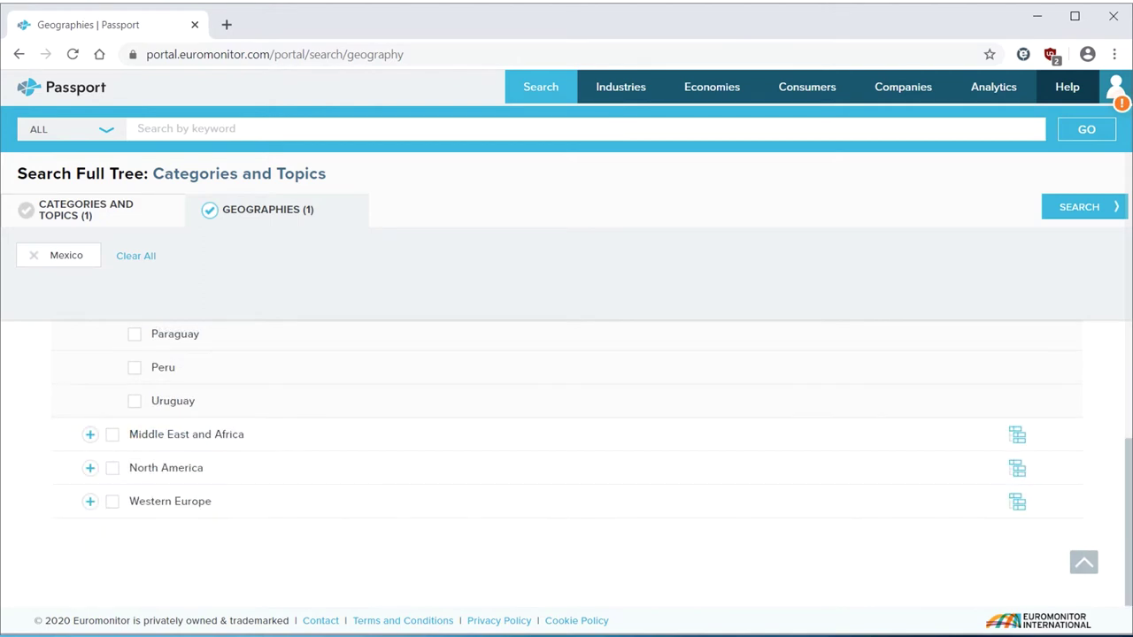
{"action": "left_click", "coordinate": [89, 469]}
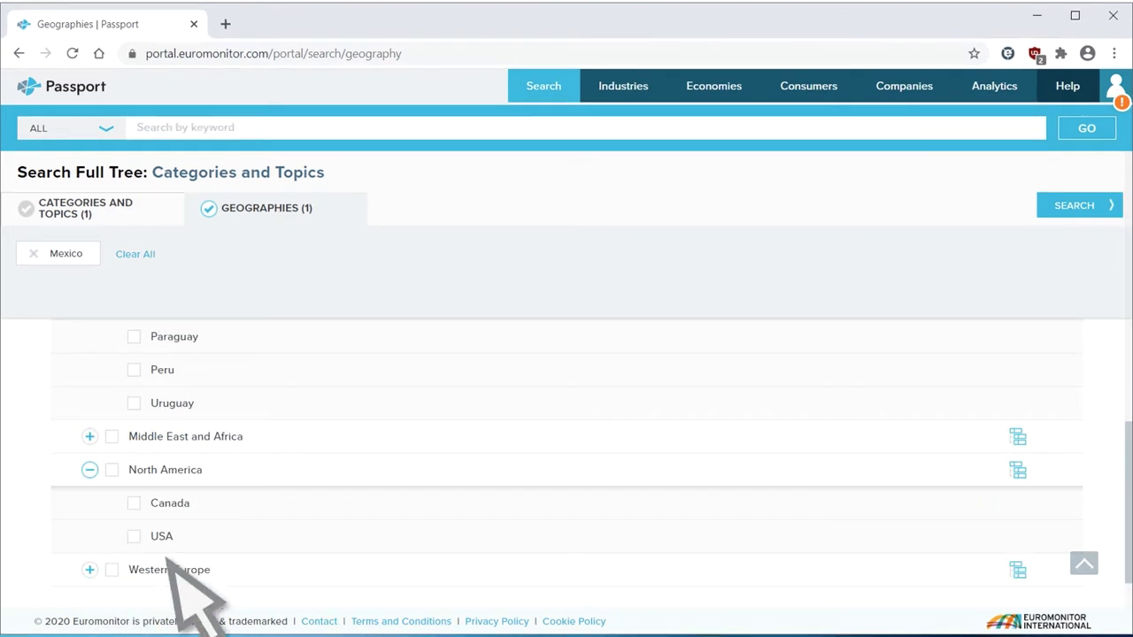
{"action": "left_click", "coordinate": [170, 501]}
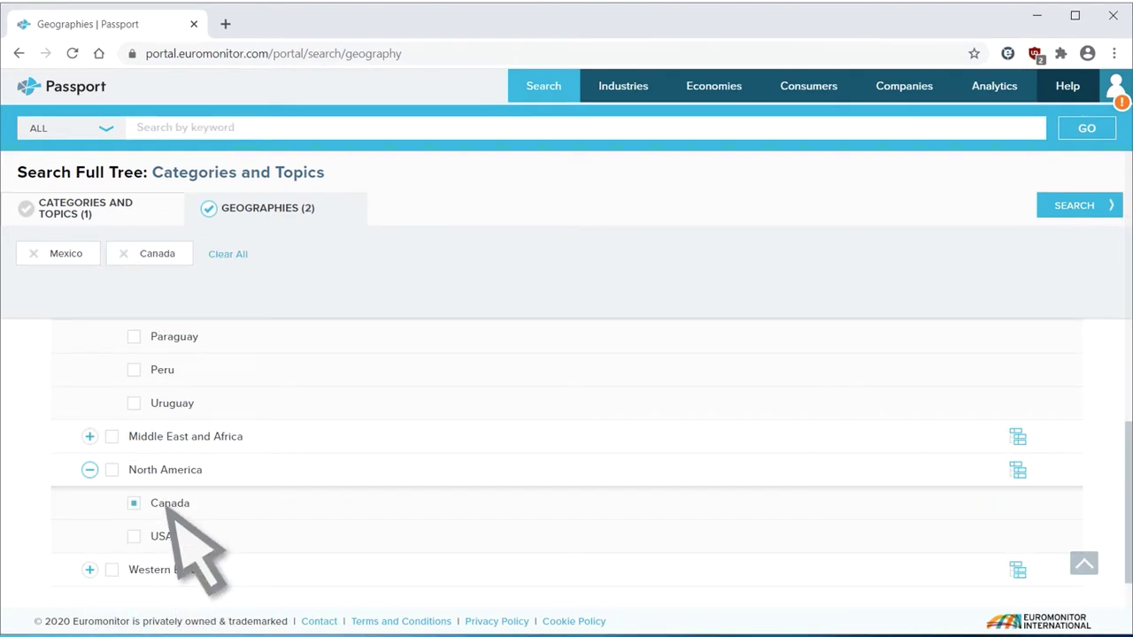
{"action": "left_click", "coordinate": [165, 535]}
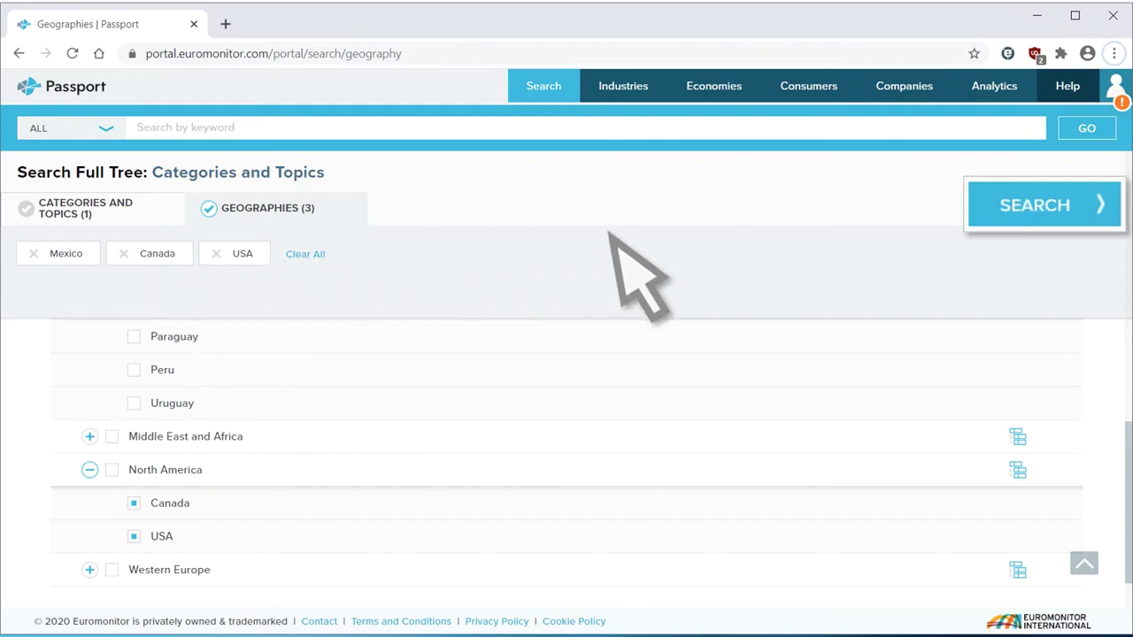
{"action": "left_click", "coordinate": [1073, 221]}
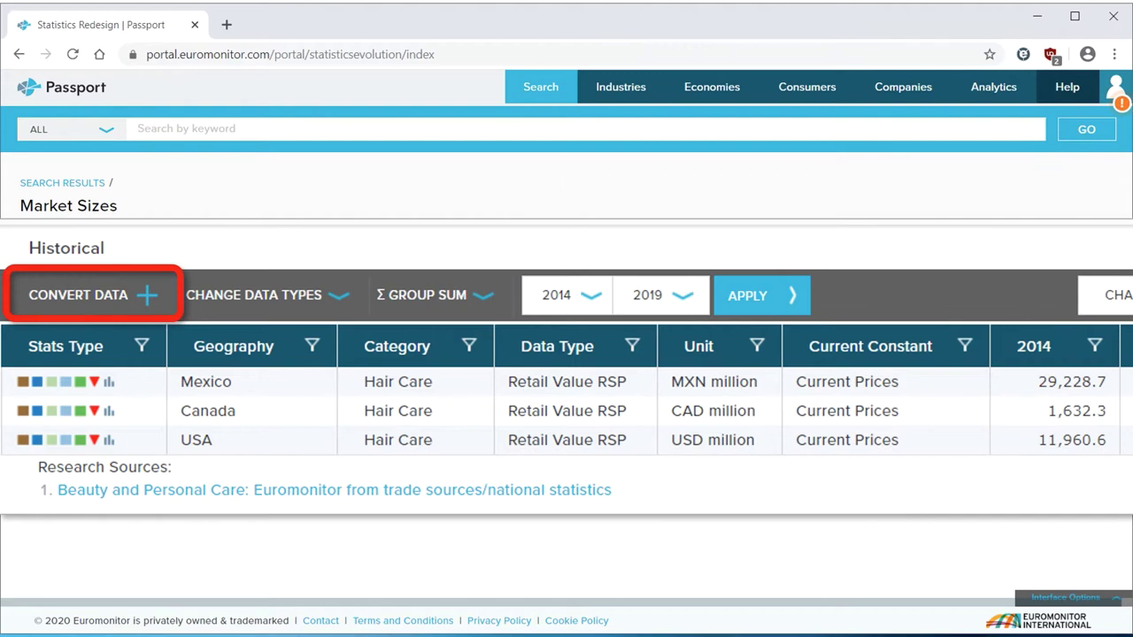
Convert the Hair Care Retail Value RSP to USD million at y-o-y exchange rates.
{"action": "left_click", "coordinate": [159, 289]}
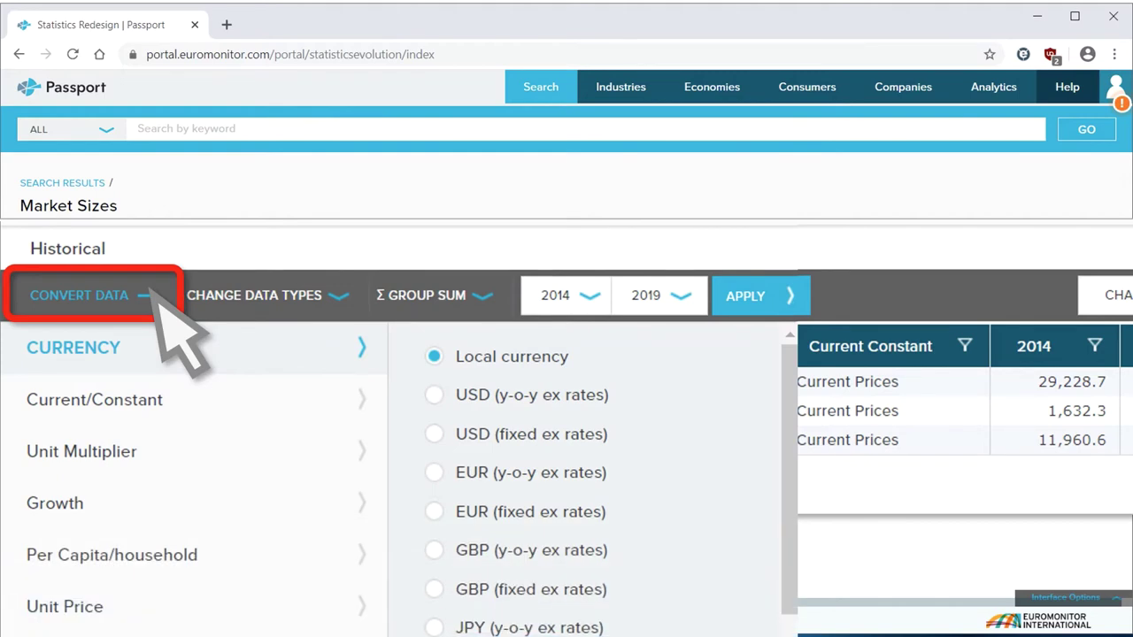
{"action": "left_click", "coordinate": [474, 396]}
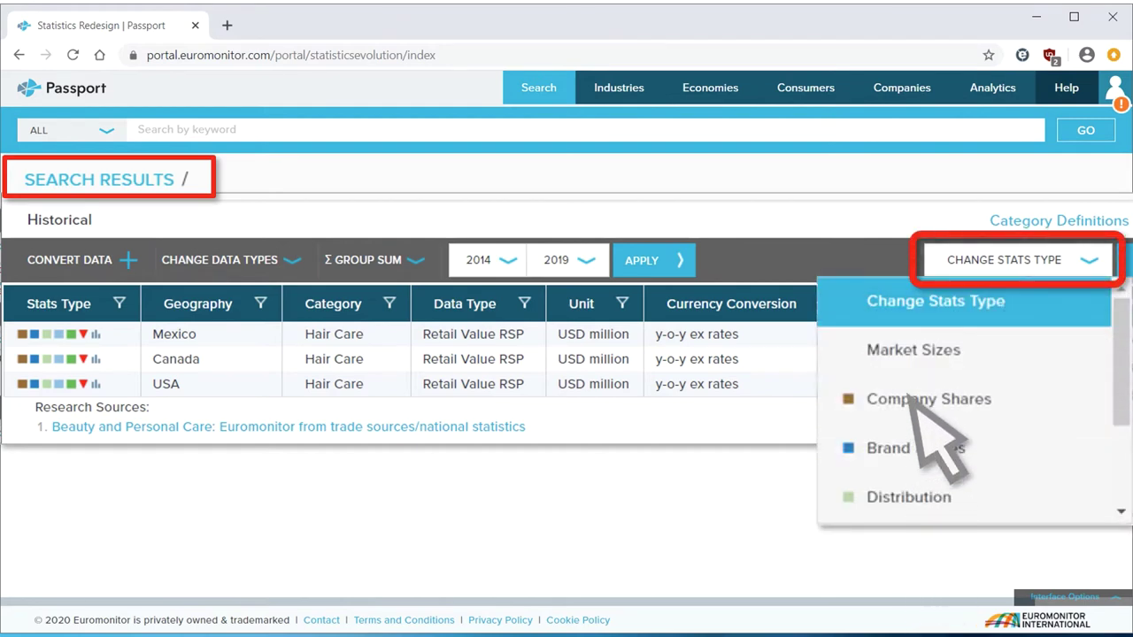
Switch to Company Shares and show actual values in USD million at y-o-y rates.
{"action": "left_click", "coordinate": [920, 400]}
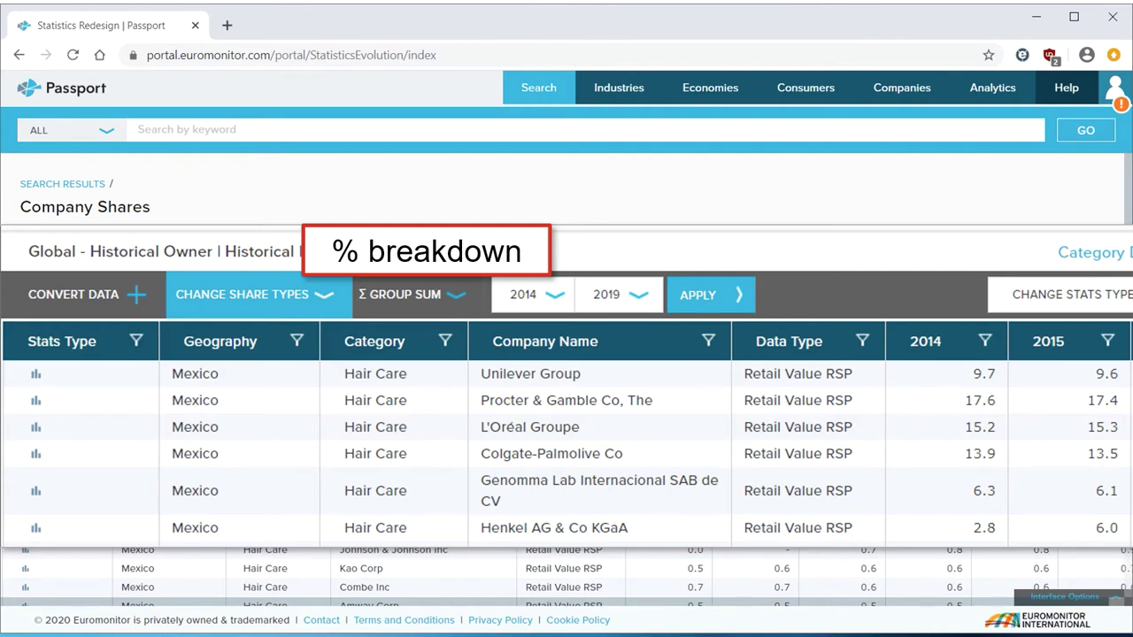
{"action": "left_click", "coordinate": [110, 297]}
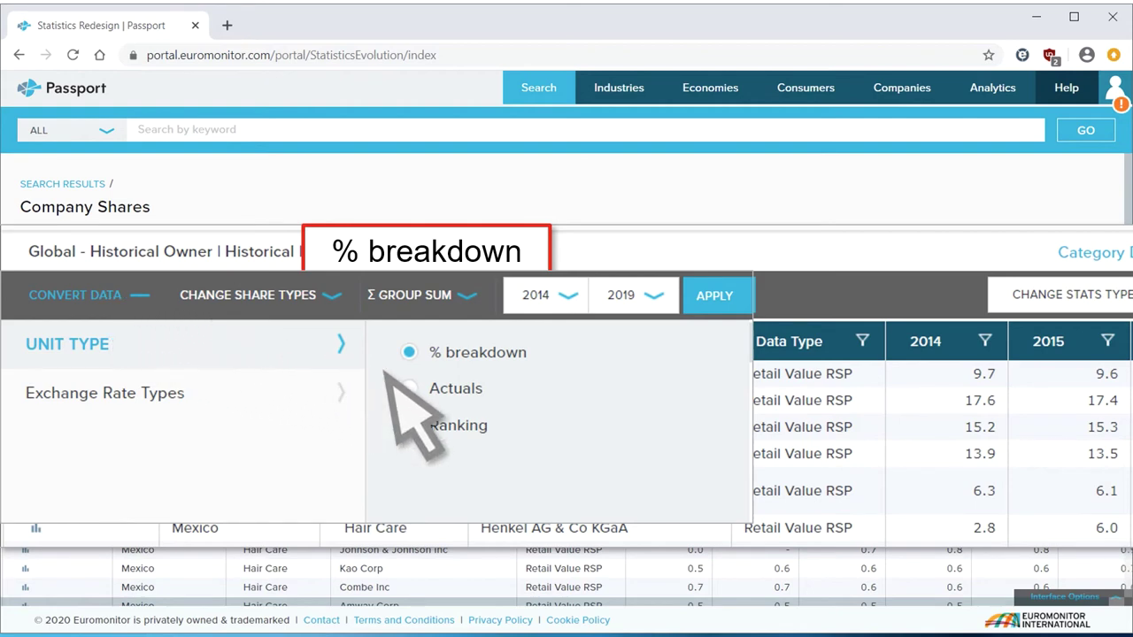
{"action": "left_click", "coordinate": [412, 390]}
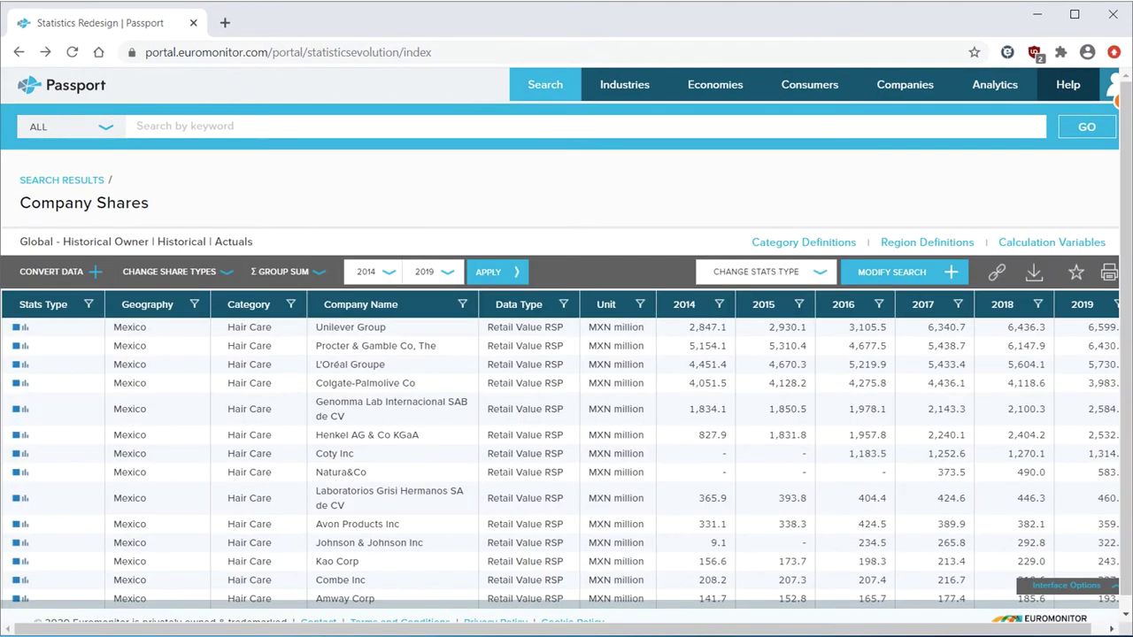
{"action": "left_click", "coordinate": [53, 274]}
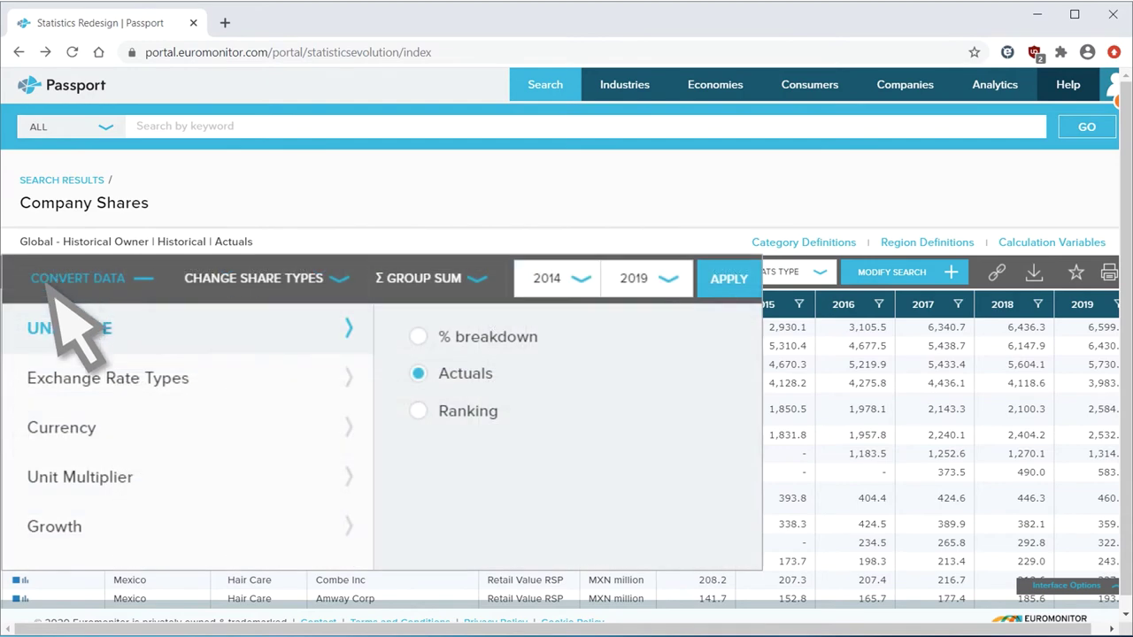
{"action": "left_click", "coordinate": [46, 432]}
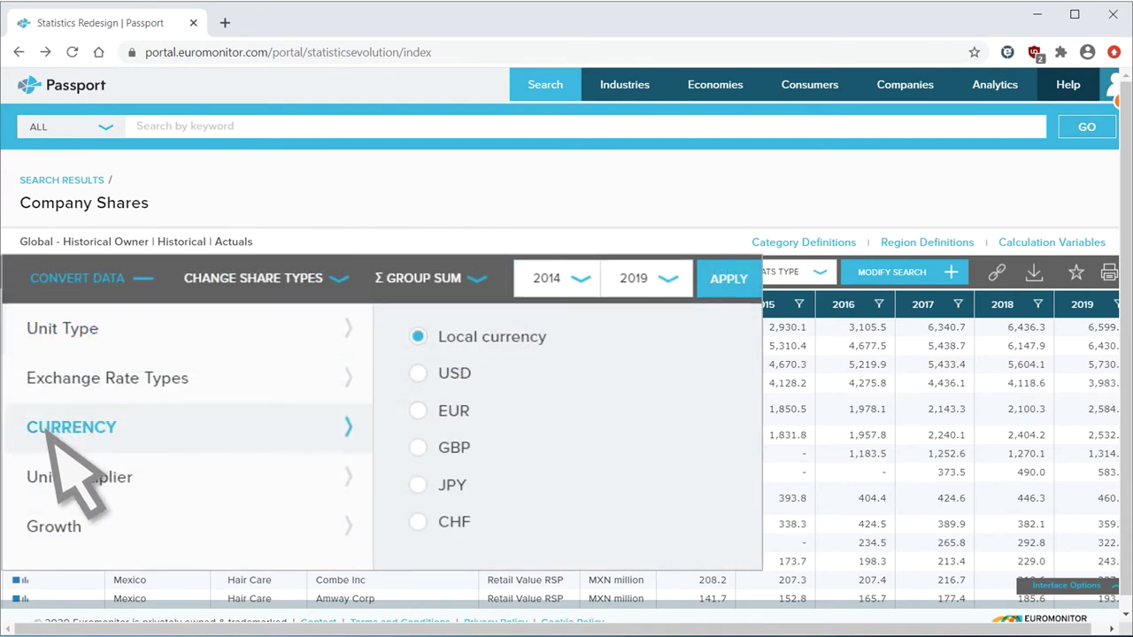
{"action": "left_click", "coordinate": [418, 371]}
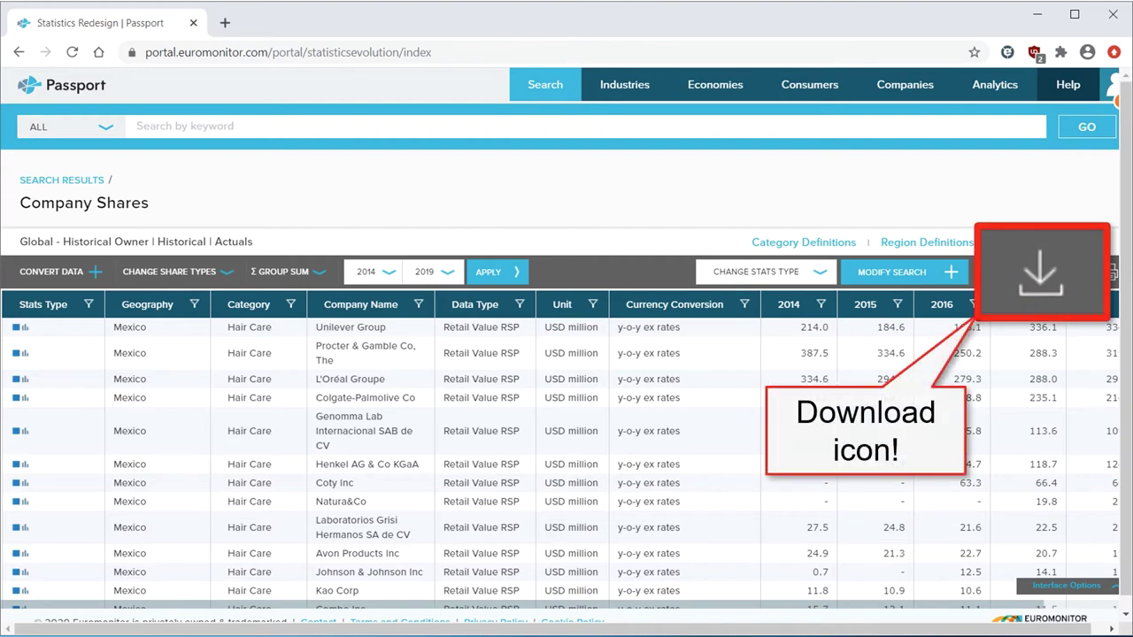
Open the 'Hair Care in the US' report from the search's Analysis results.
{"action": "left_click", "coordinate": [78, 179]}
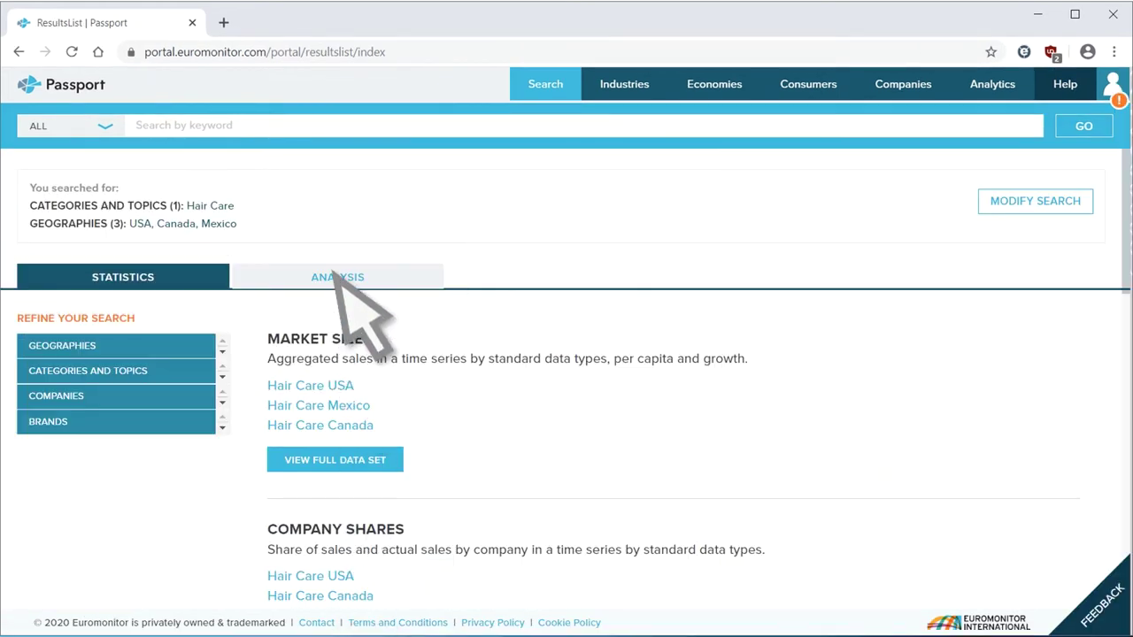
{"action": "left_click", "coordinate": [337, 277]}
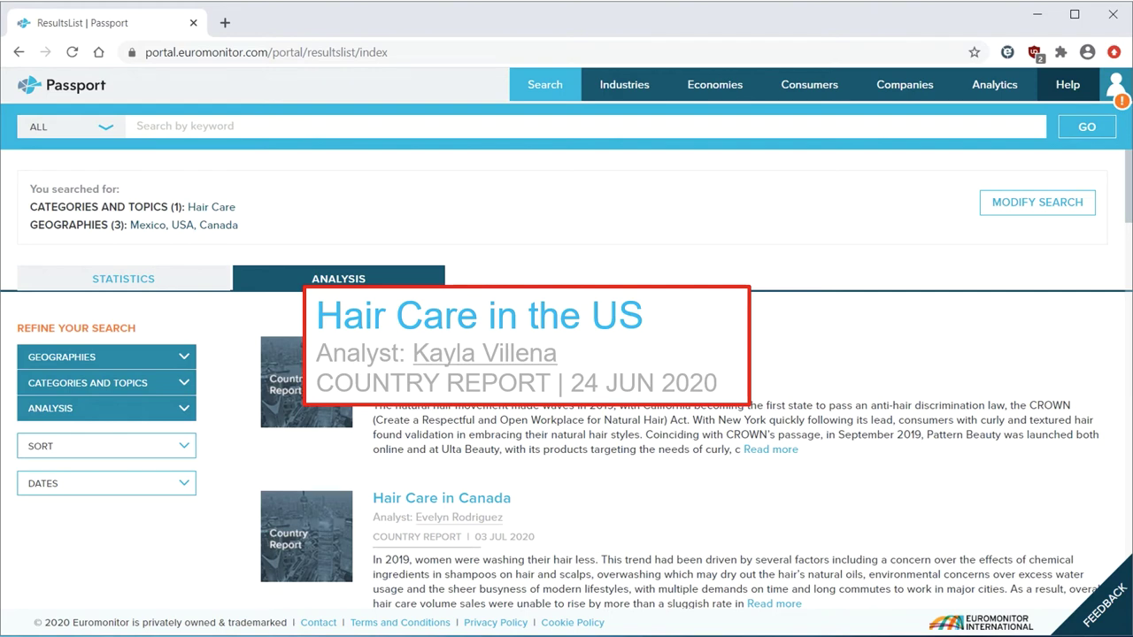
{"action": "left_click", "coordinate": [411, 344]}
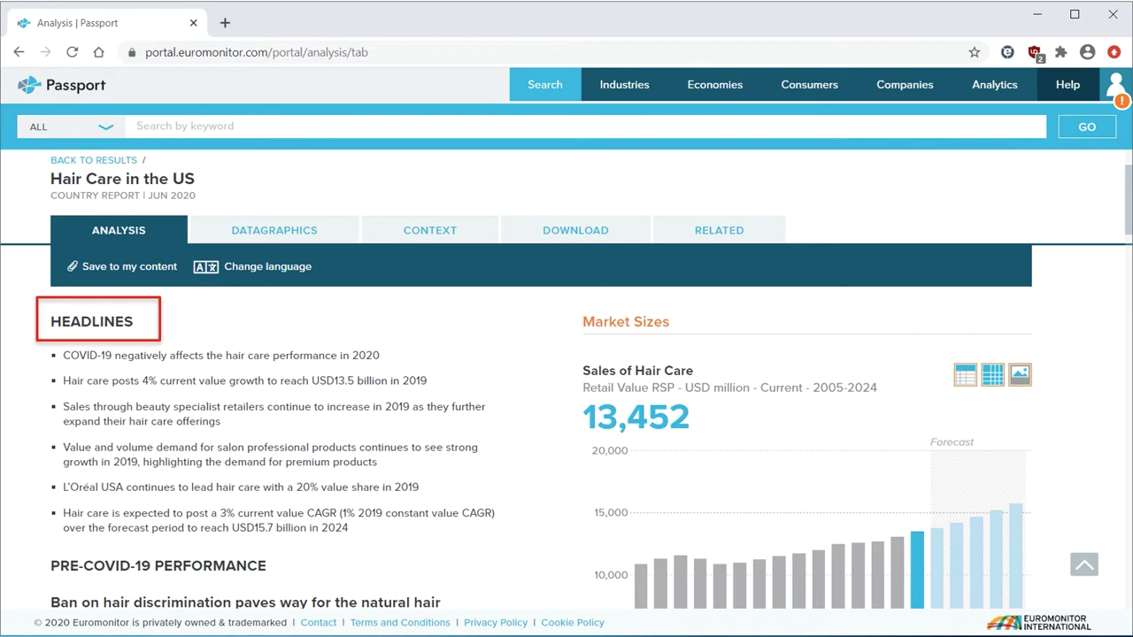
{"action": "scroll", "coordinate": [566, 381], "scroll_direction": "down", "scroll_amount": 4}
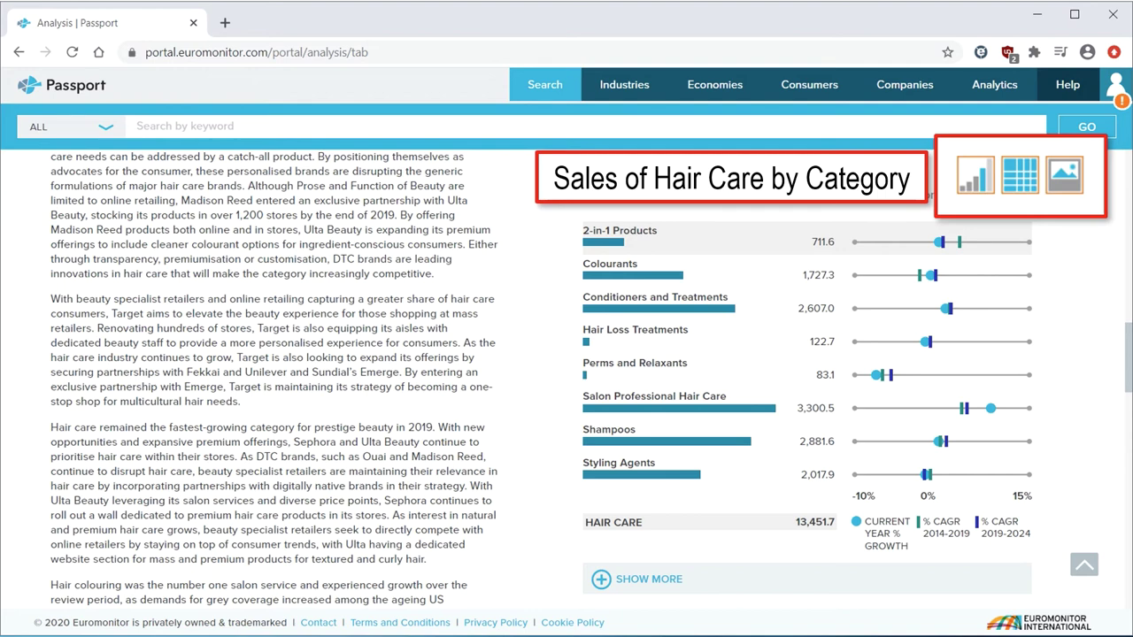
Show the Sales of Hair Care by Category chart as a data table.
{"action": "left_click", "coordinate": [976, 182]}
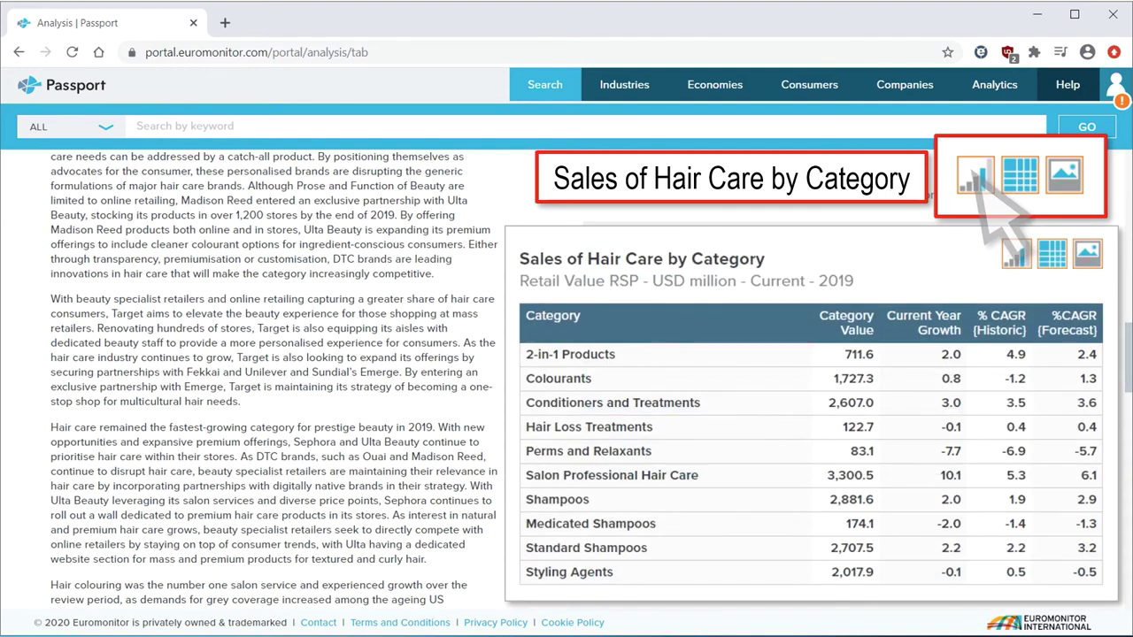